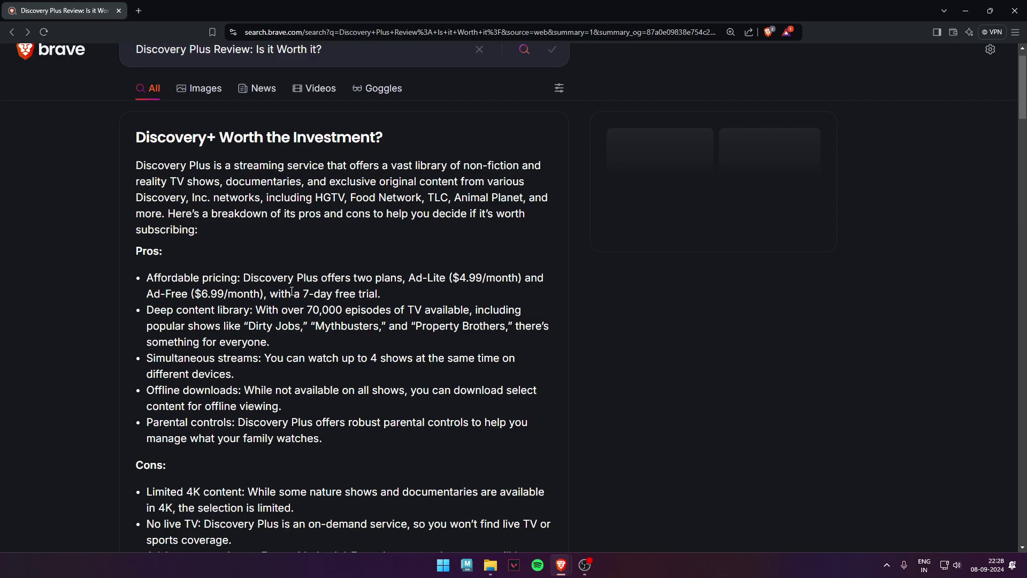
{"action": "scroll", "coordinate": [292, 293], "scroll_direction": "down", "scroll_amount": 2}
{"action": "scroll", "coordinate": [290, 295], "scroll_direction": "down", "scroll_amount": 1}
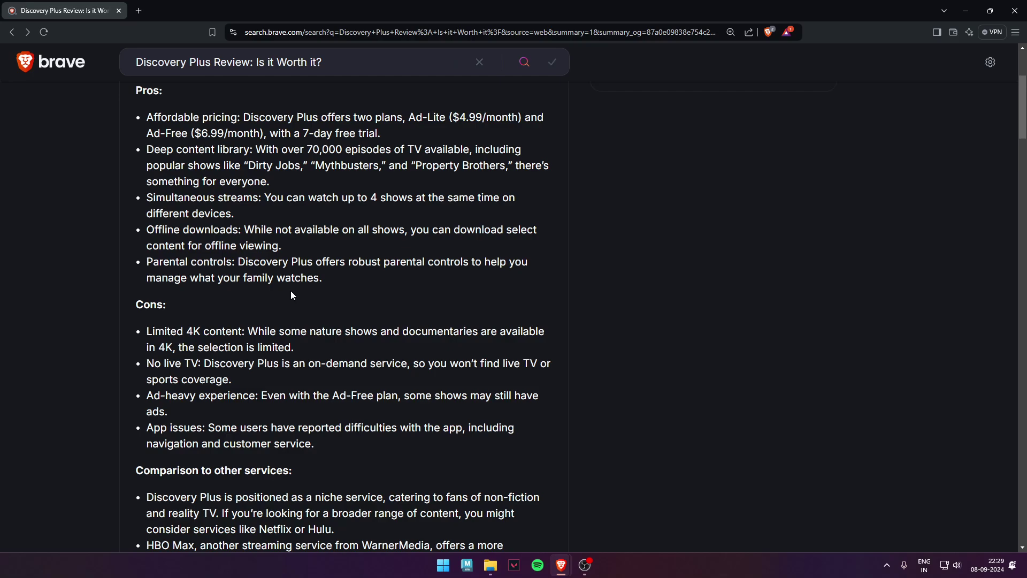